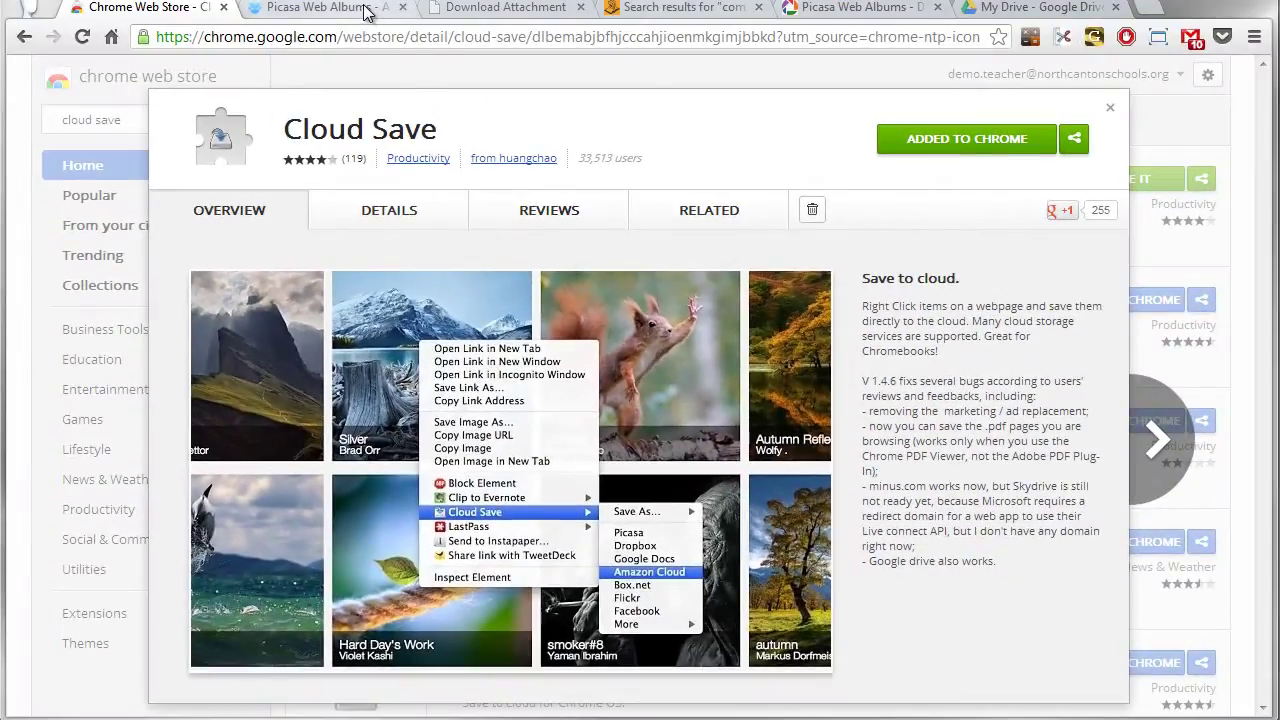
Step: On the Picasa Web Albums session page, open the help guide's PDF link in a new tab
{"action": "left_click", "coordinate": [368, 12]}
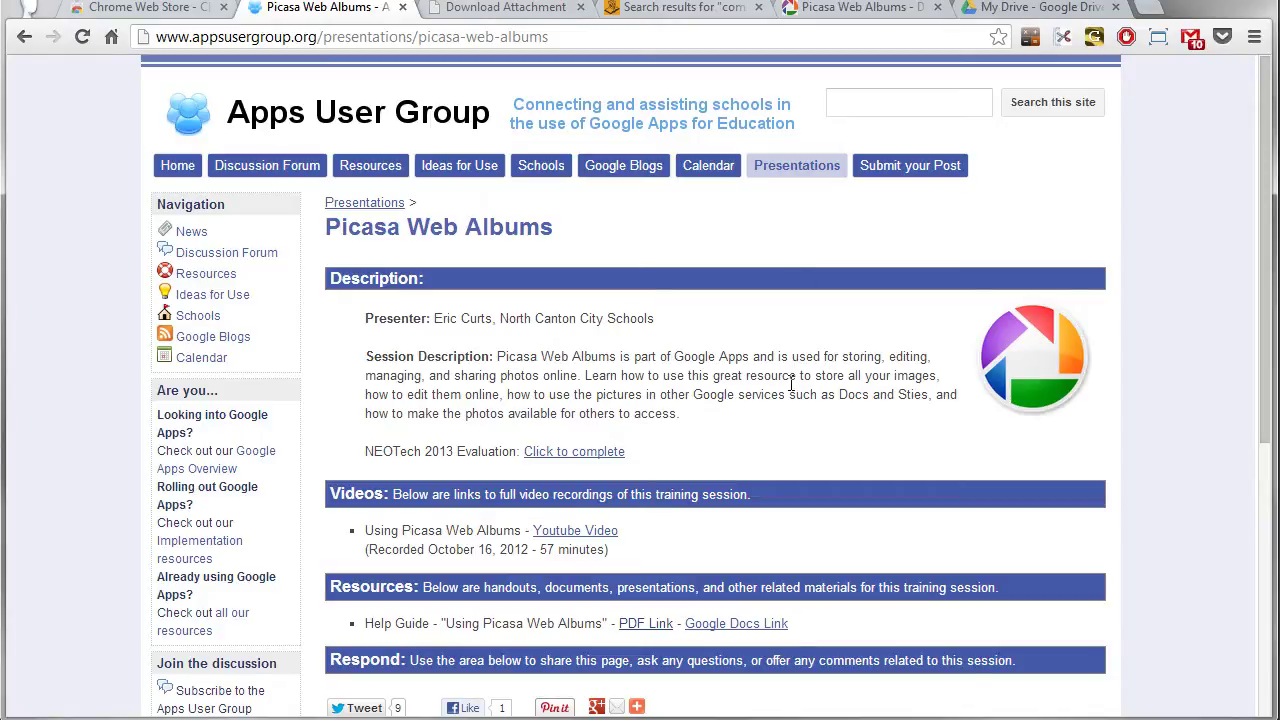
{"action": "scroll", "coordinate": [791, 383], "scroll_direction": "down", "scroll_amount": 1}
{"action": "scroll", "coordinate": [789, 388], "scroll_direction": "down", "scroll_amount": 1}
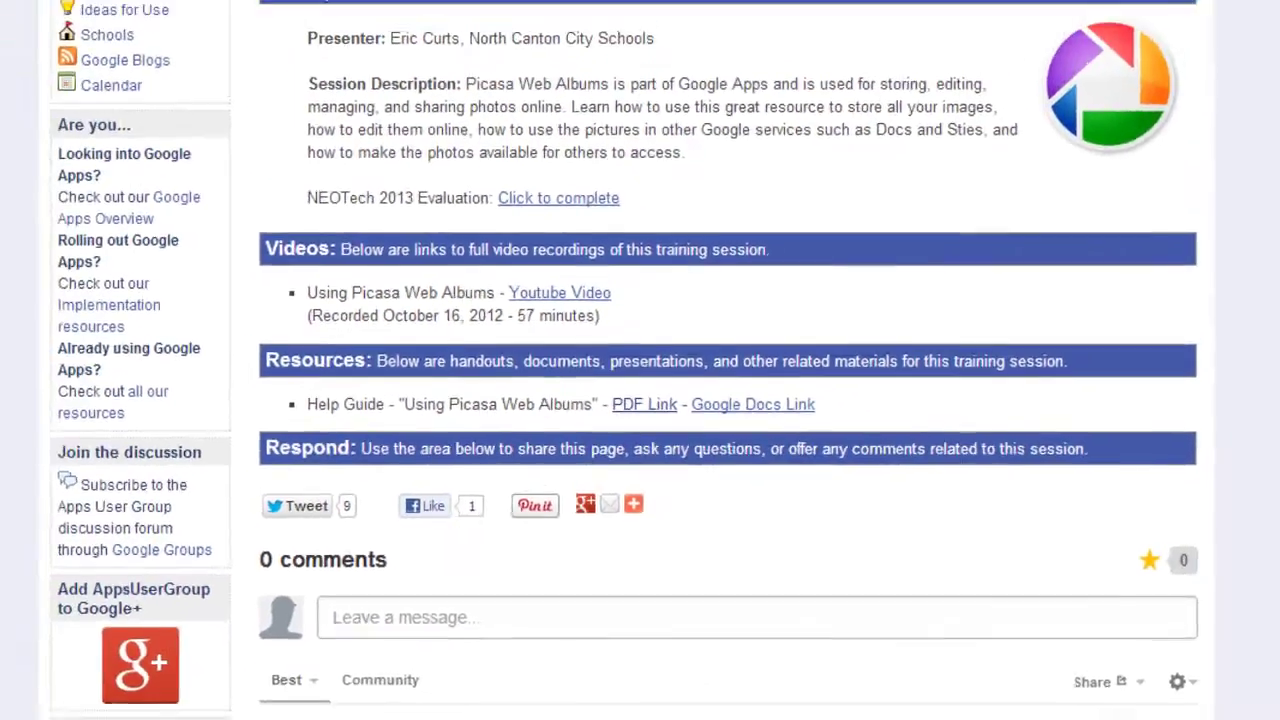
{"action": "left_click", "coordinate": [644, 404]}
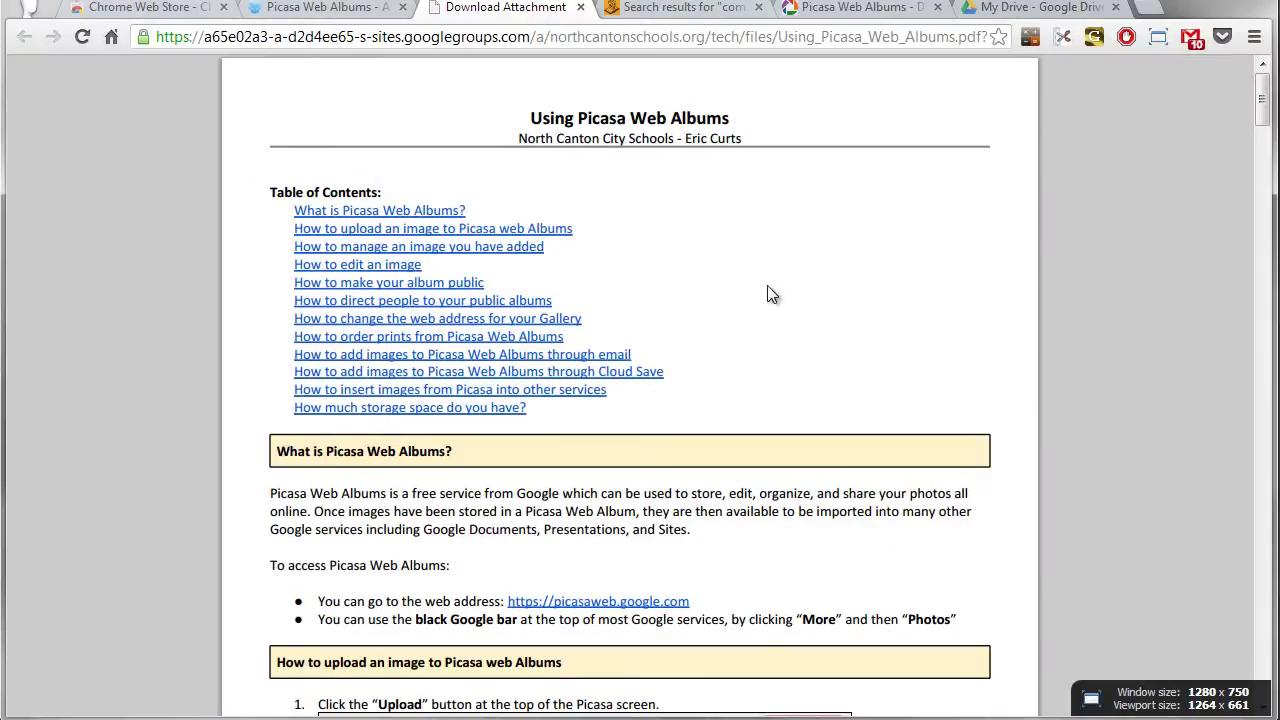
{"action": "scroll", "coordinate": [780, 290], "scroll_direction": "down", "scroll_amount": 5}
{"action": "scroll", "coordinate": [740, 250], "scroll_direction": "up", "scroll_amount": 5}
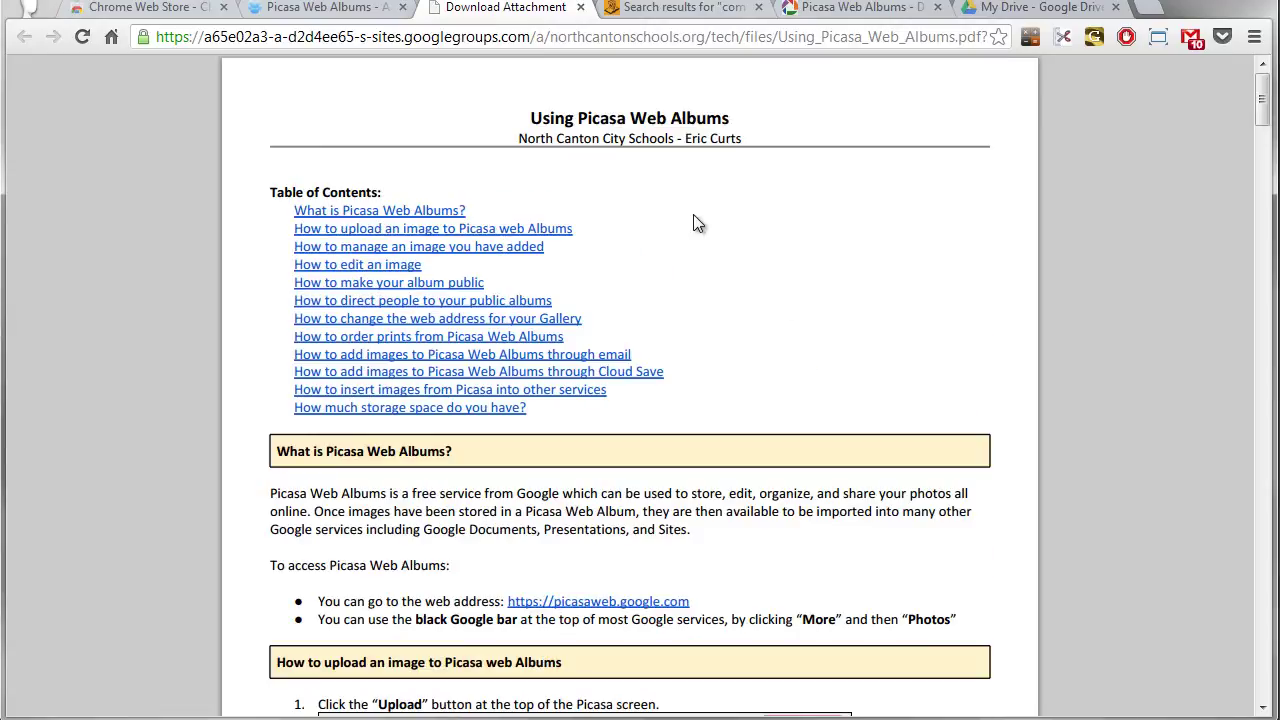
Step: Back on the session page, right-click the guide's PDF link, then return to the opened PDF
{"action": "left_click", "coordinate": [345, 8]}
{"action": "scroll", "coordinate": [813, 370], "scroll_direction": "up", "scroll_amount": 2}
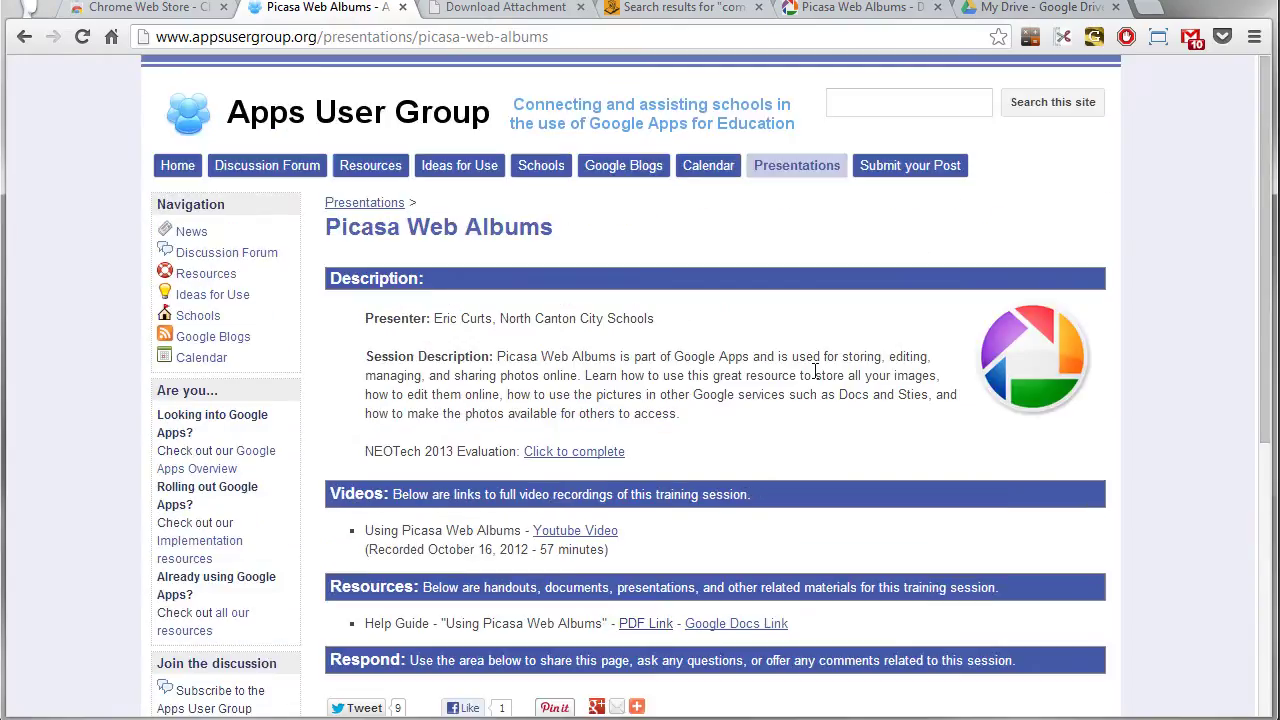
{"action": "scroll", "coordinate": [815, 371], "scroll_direction": "down", "scroll_amount": 3}
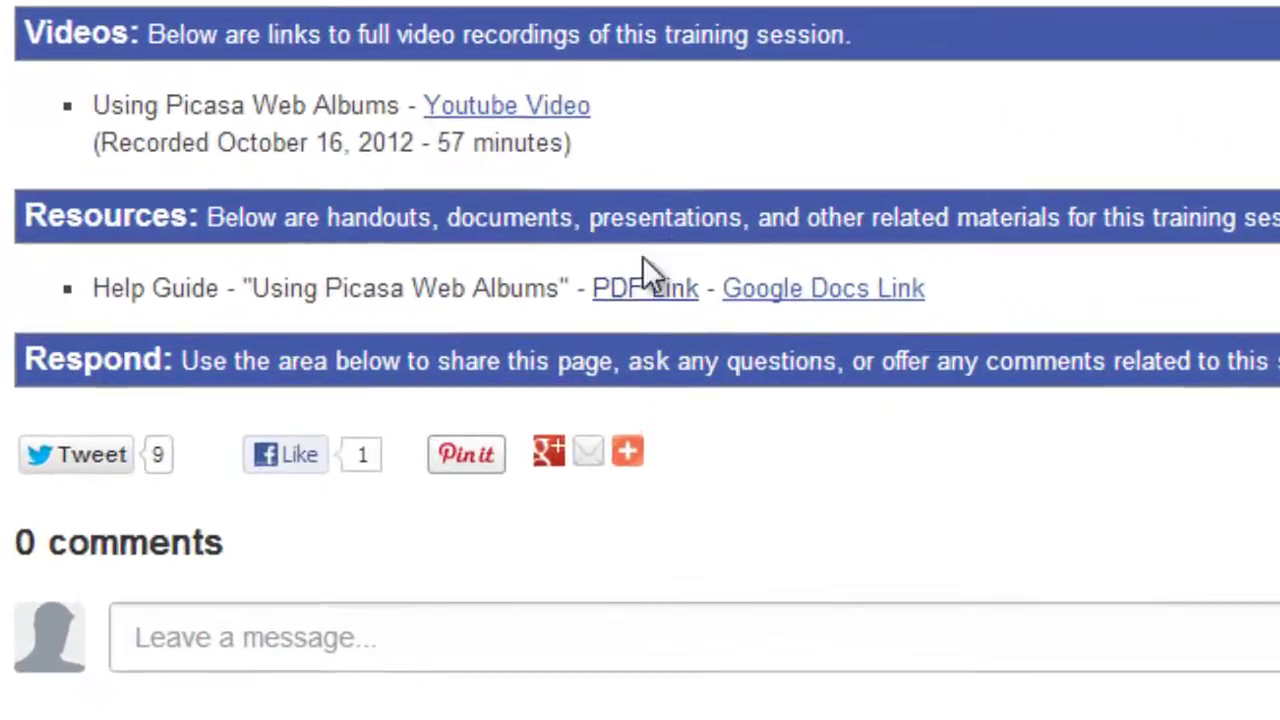
{"action": "left_click", "coordinate": [640, 322]}
{"action": "right_click", "coordinate": [636, 298]}
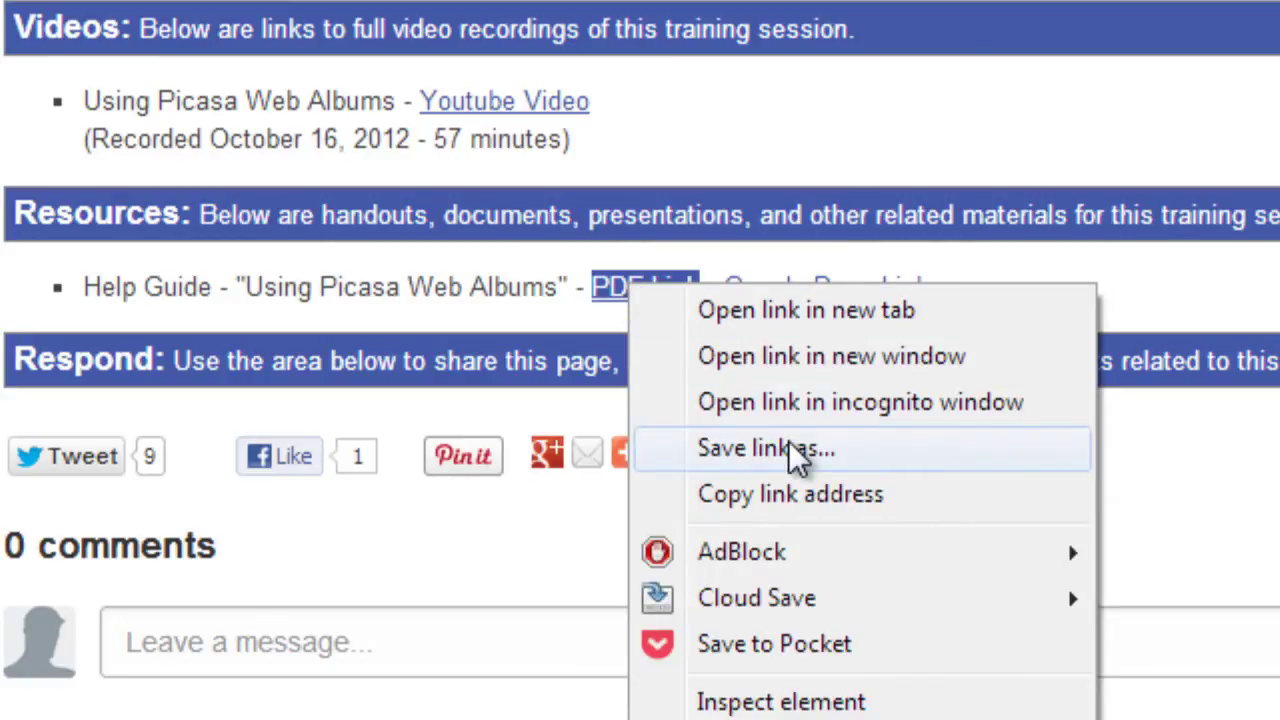
{"action": "left_click", "coordinate": [971, 194]}
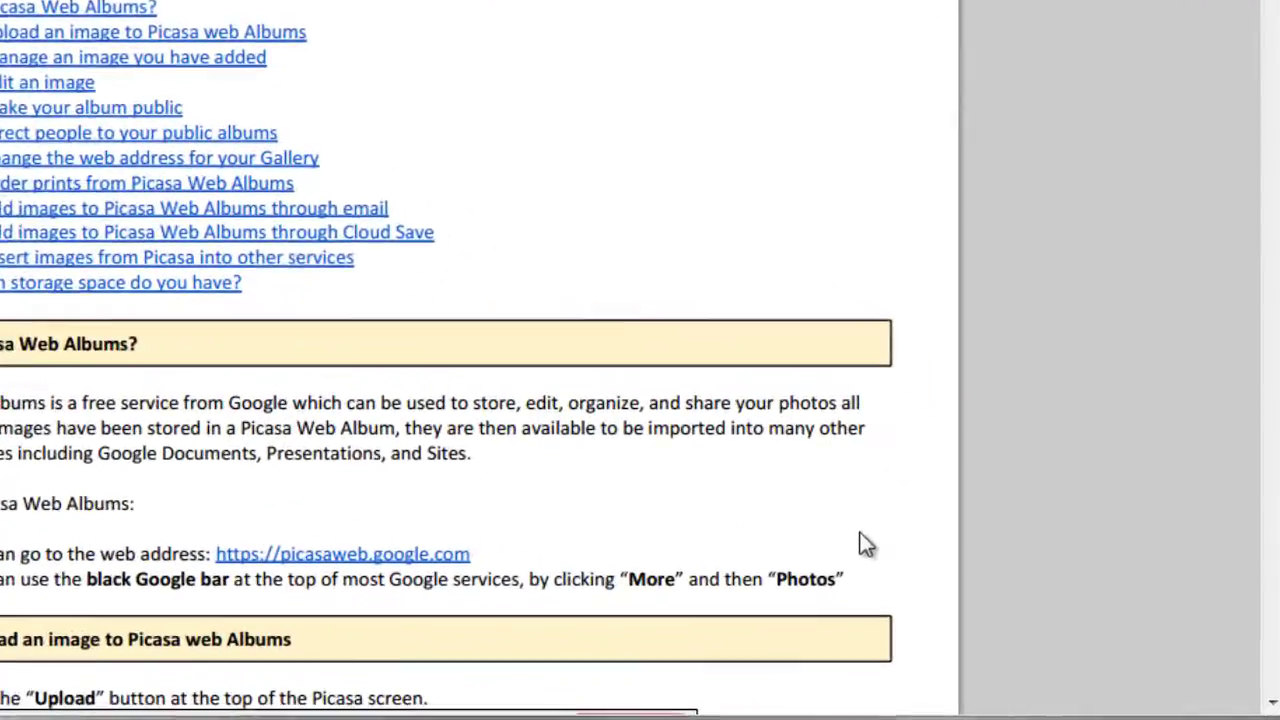
{"action": "mouse_move", "coordinate": [1078, 650]}
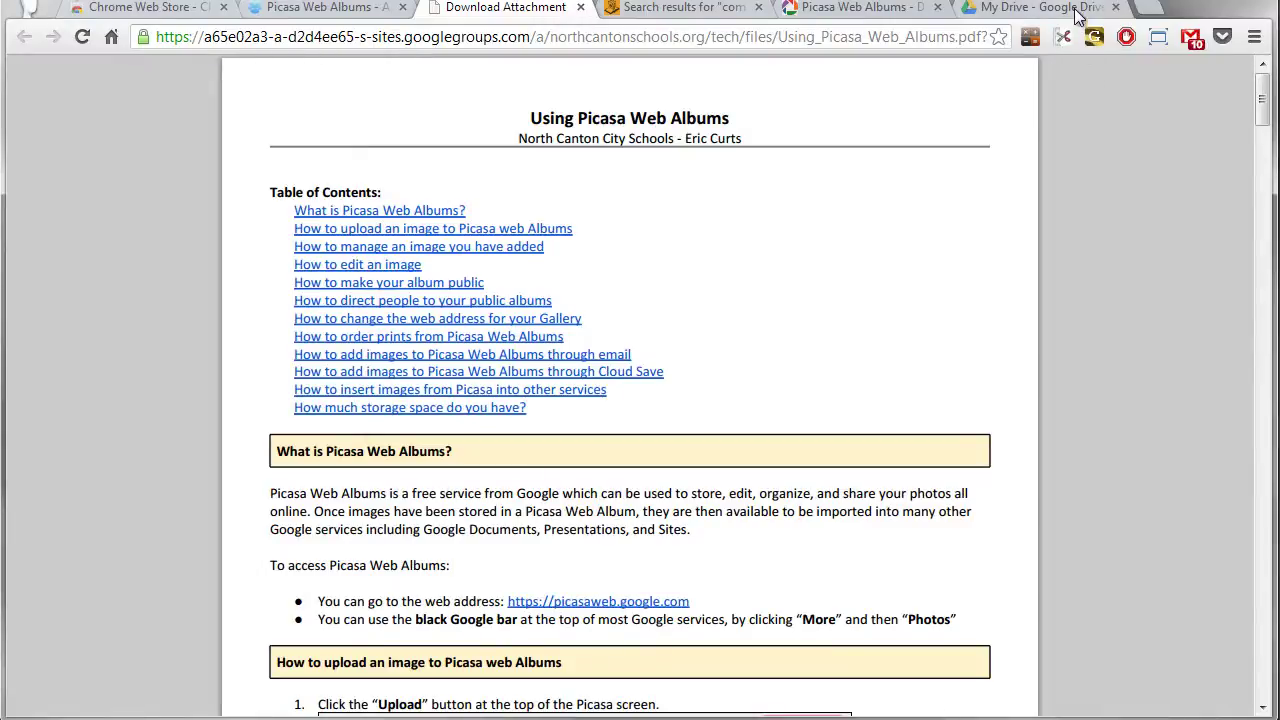
Step: Check the Drive file list, then open the anonymous Computer clip art as an 800px PNG
{"action": "left_click", "coordinate": [1040, 8]}
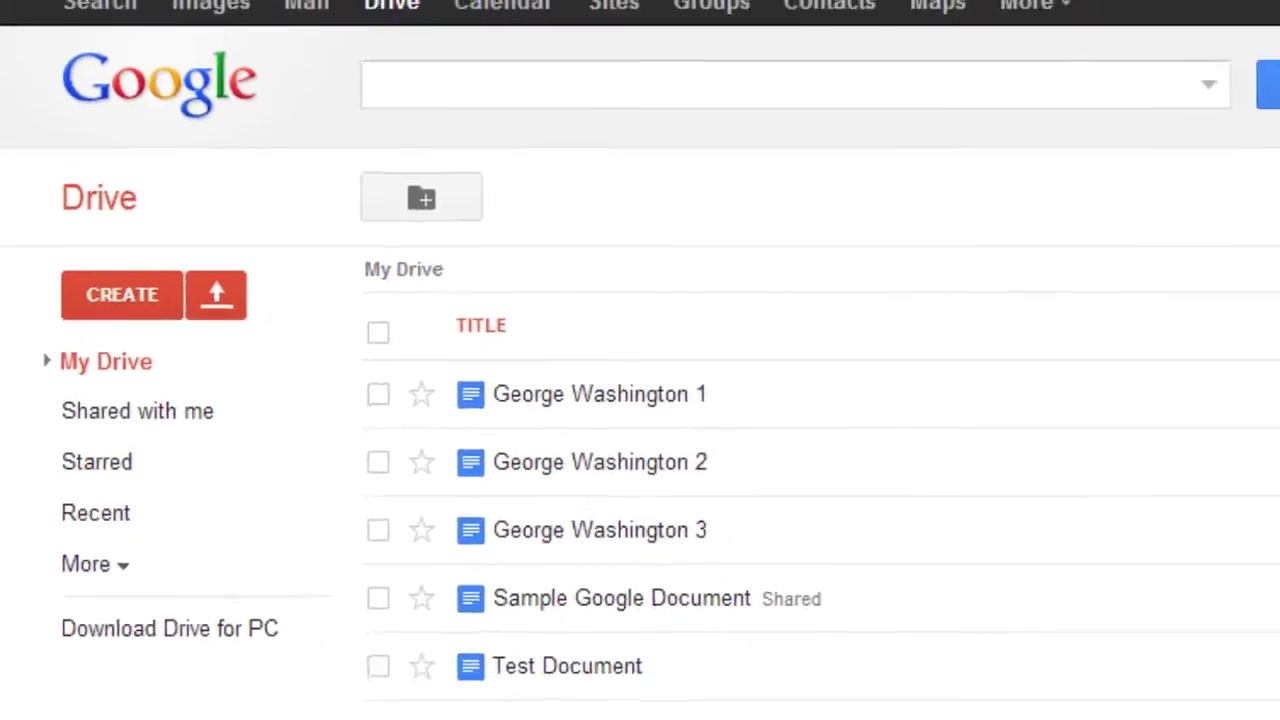
{"action": "left_click", "coordinate": [690, 8]}
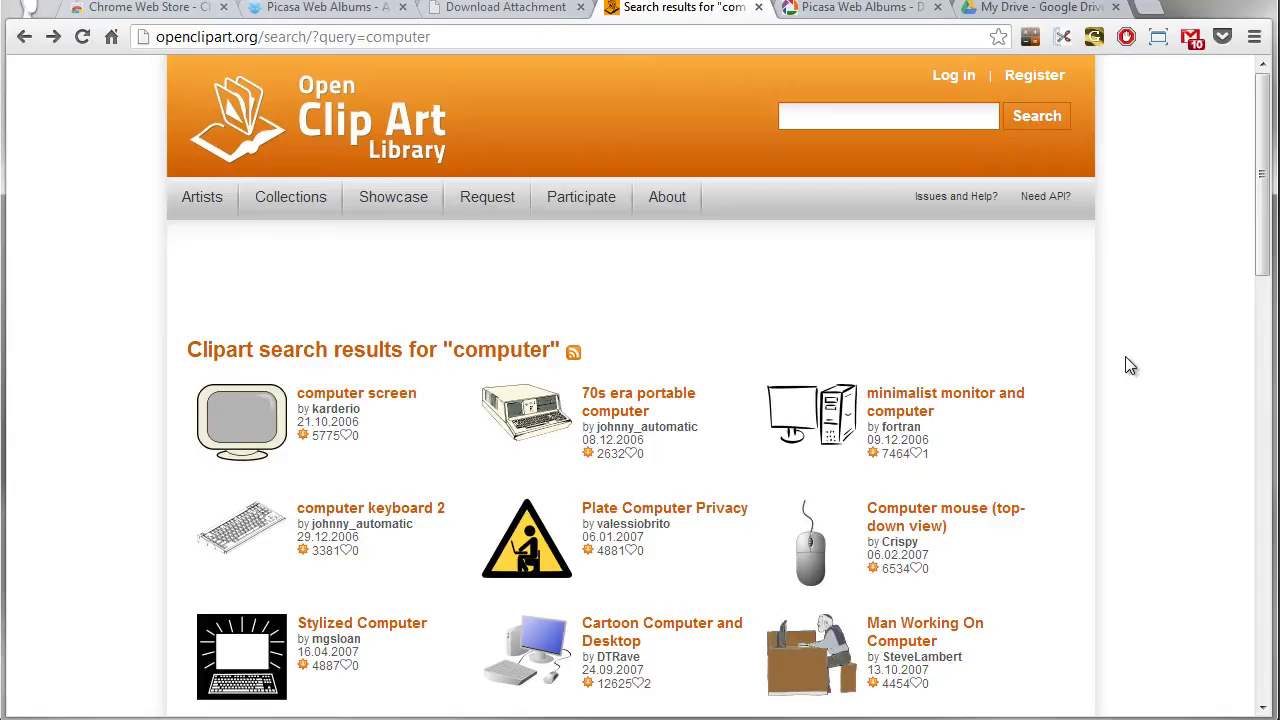
{"action": "scroll", "coordinate": [690, 305], "scroll_direction": "down", "scroll_amount": 7}
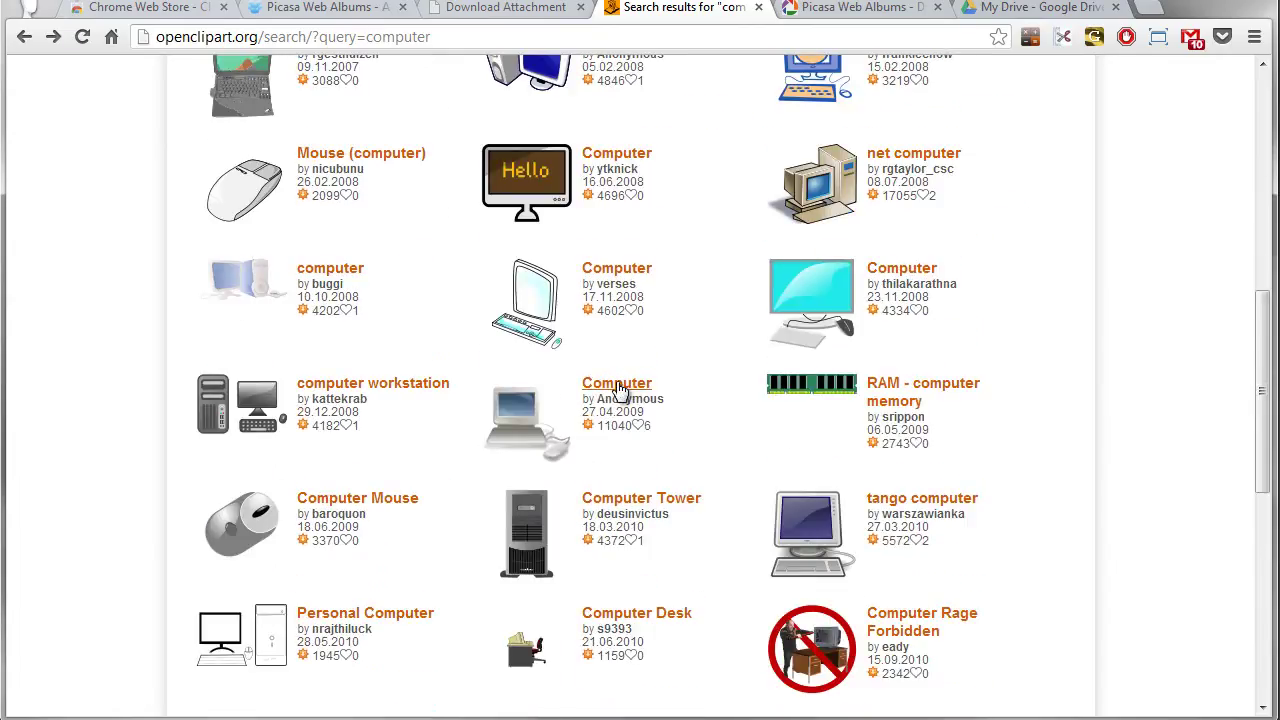
{"action": "left_click", "coordinate": [617, 388]}
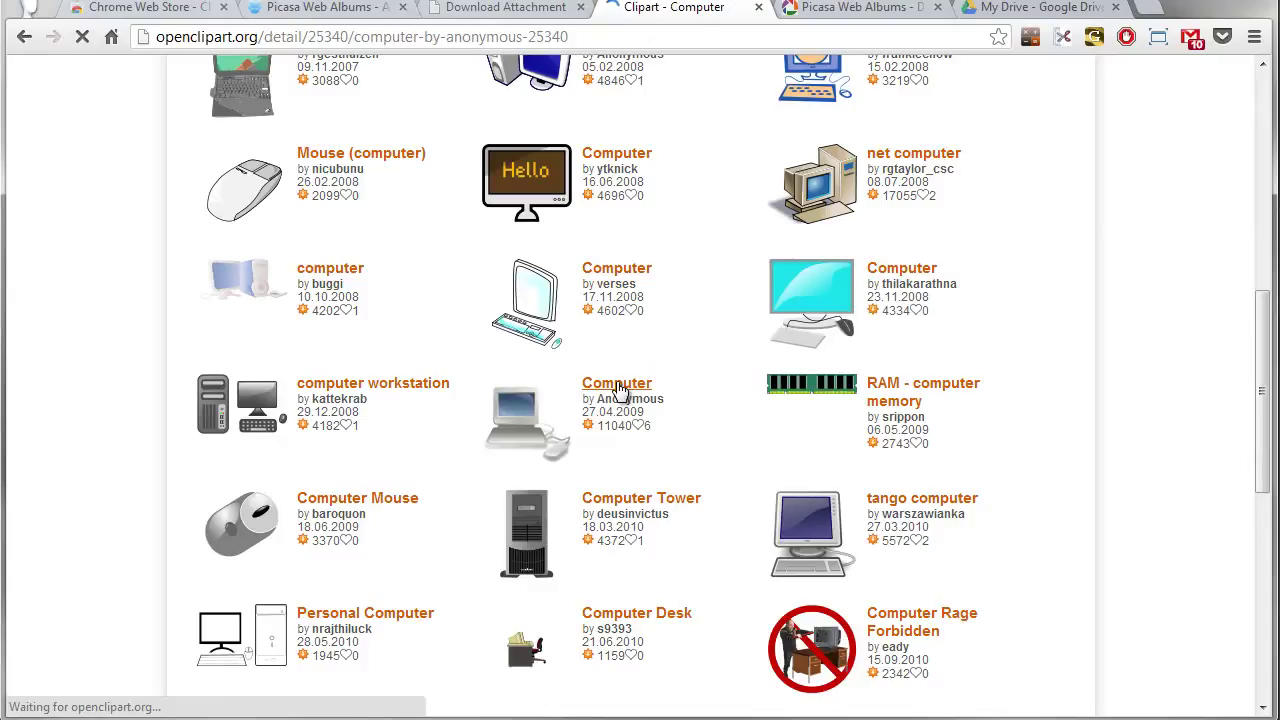
{"action": "scroll", "coordinate": [580, 385], "scroll_direction": "down", "scroll_amount": 2}
{"action": "left_click", "coordinate": [583, 481]}
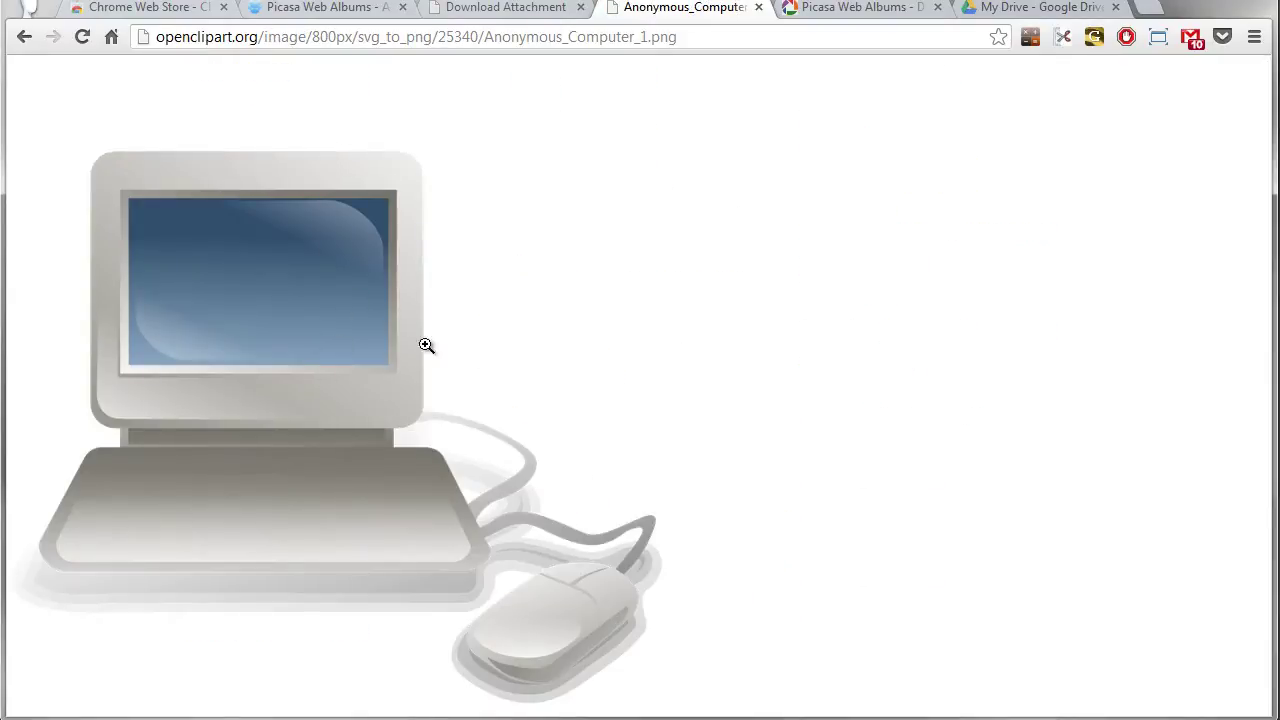
Step: Switch over to the Picasa Web Albums tab
{"action": "left_click", "coordinate": [899, 12]}
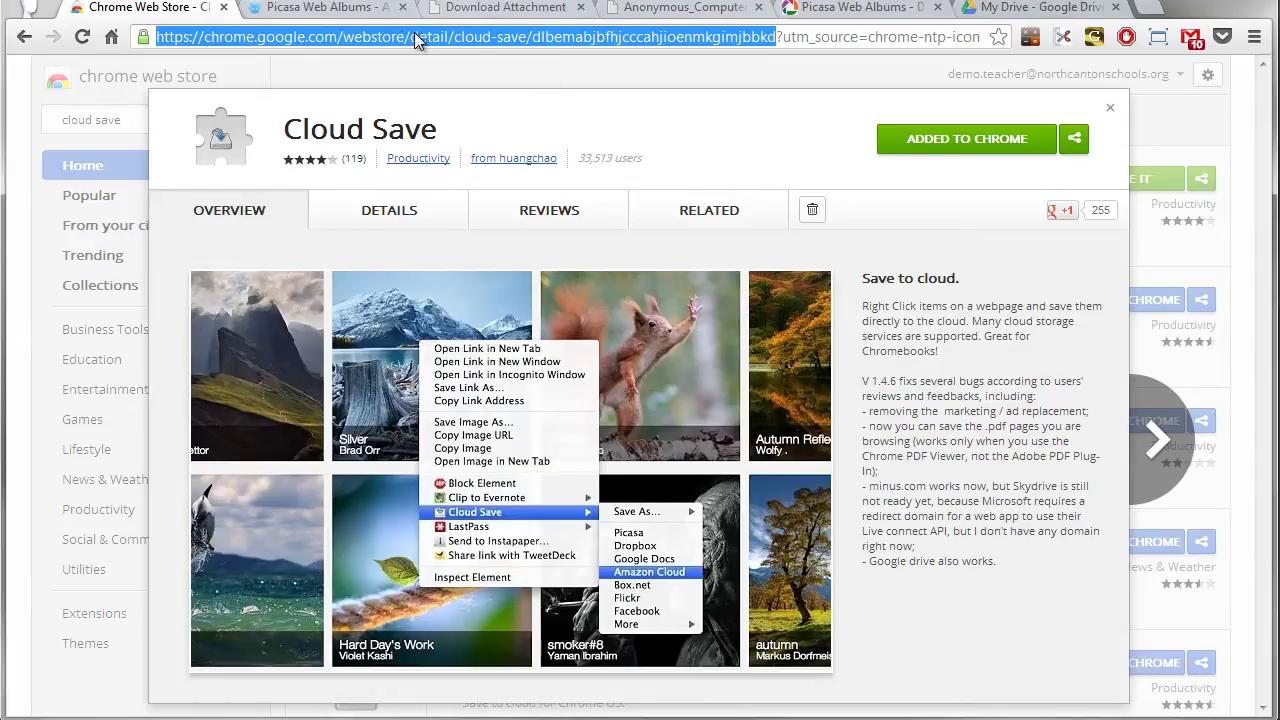
Step: Return to the session page and right-click the help guide's PDF link to reach Cloud Save
{"action": "left_click", "coordinate": [347, 12]}
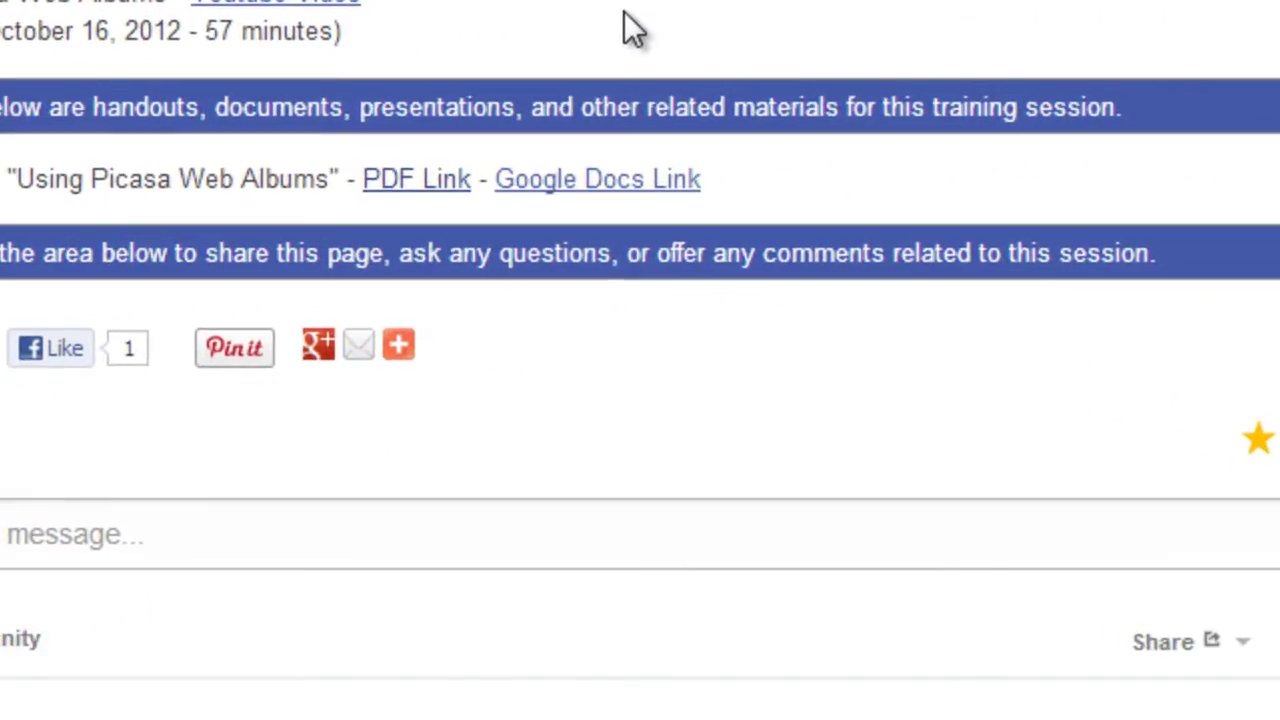
{"action": "right_click", "coordinate": [414, 200]}
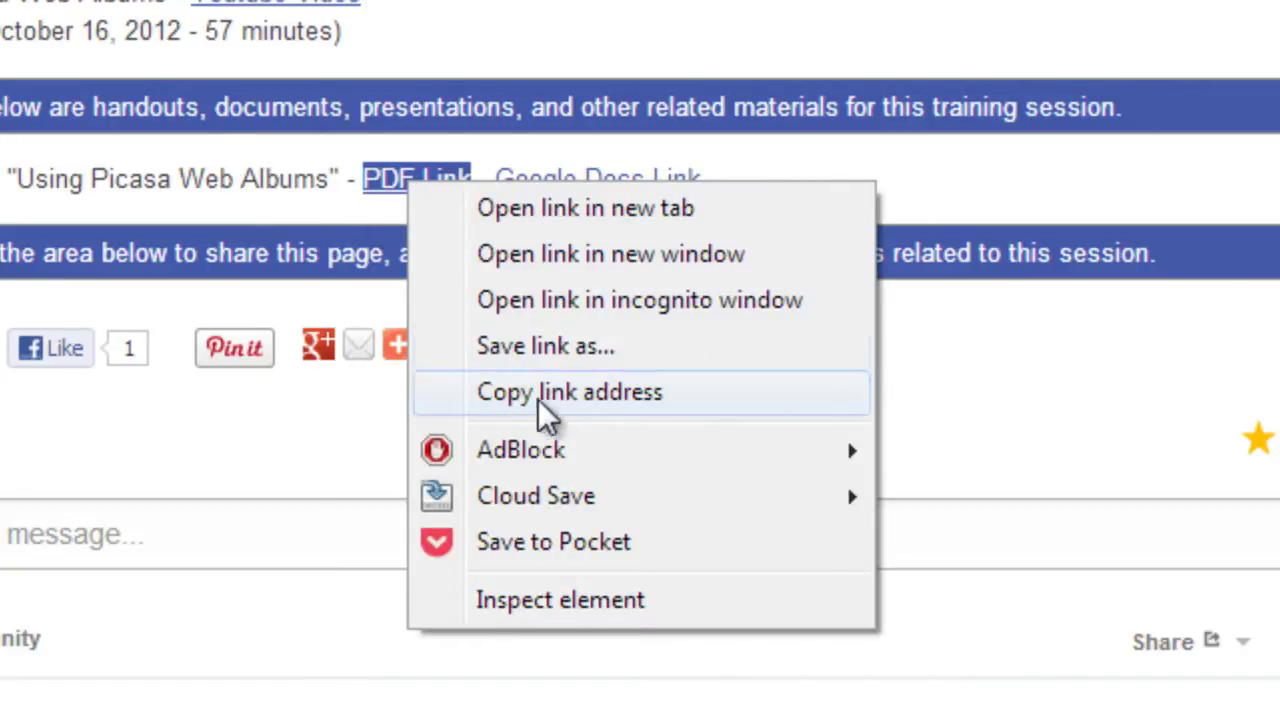
{"action": "mouse_move", "coordinate": [588, 497]}
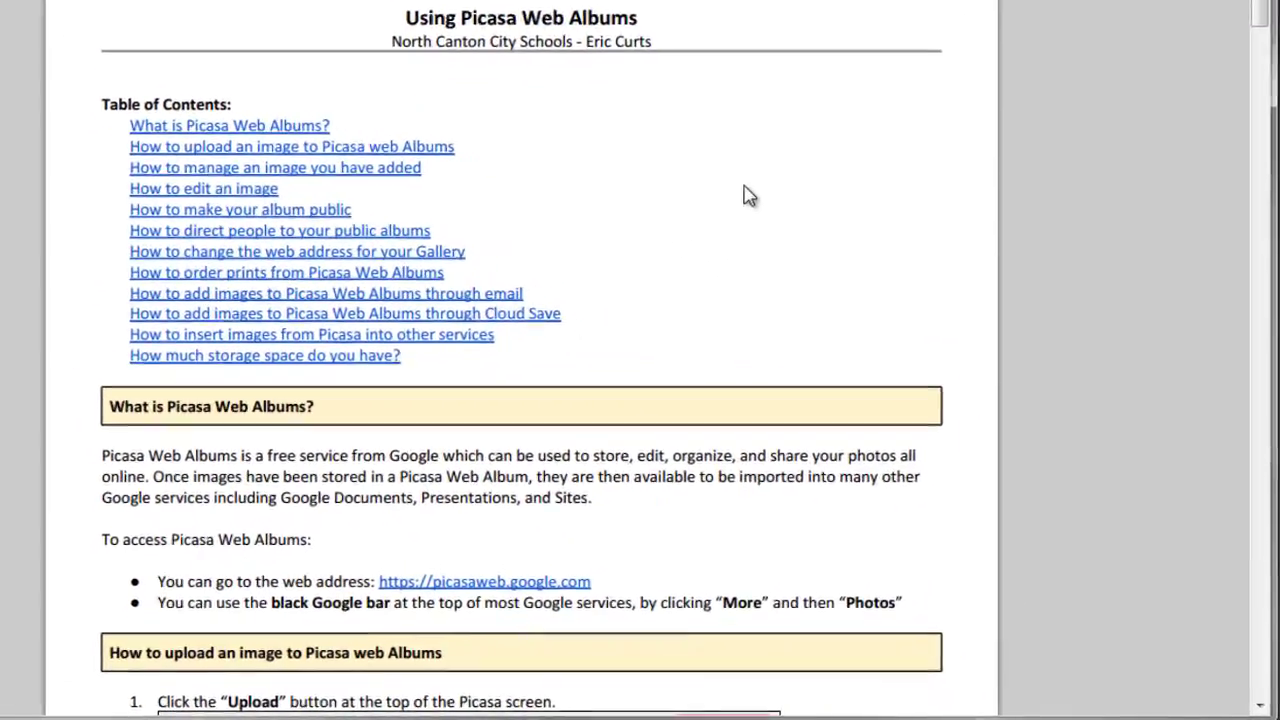
Step: Save the open Using_Picasa_Web_Albums.pdf to Google Docs/Drive via the Cloud Save menu
{"action": "right_click", "coordinate": [818, 262]}
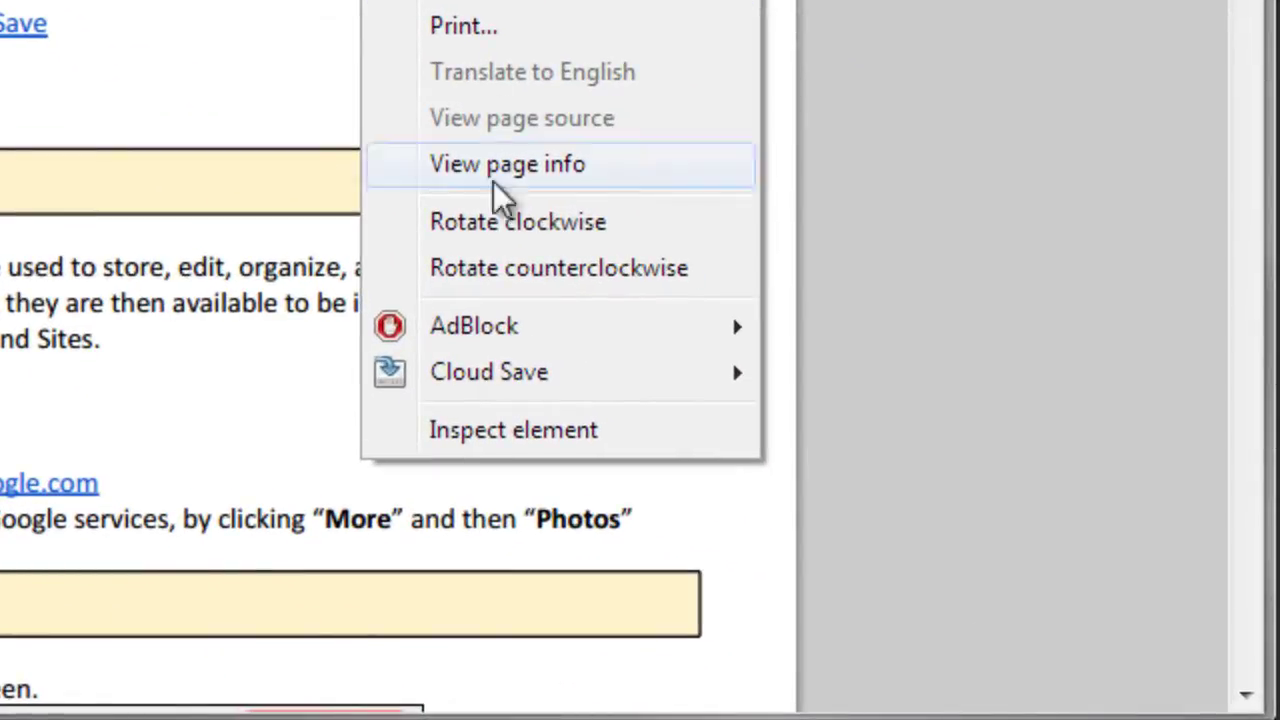
{"action": "mouse_move", "coordinate": [540, 378]}
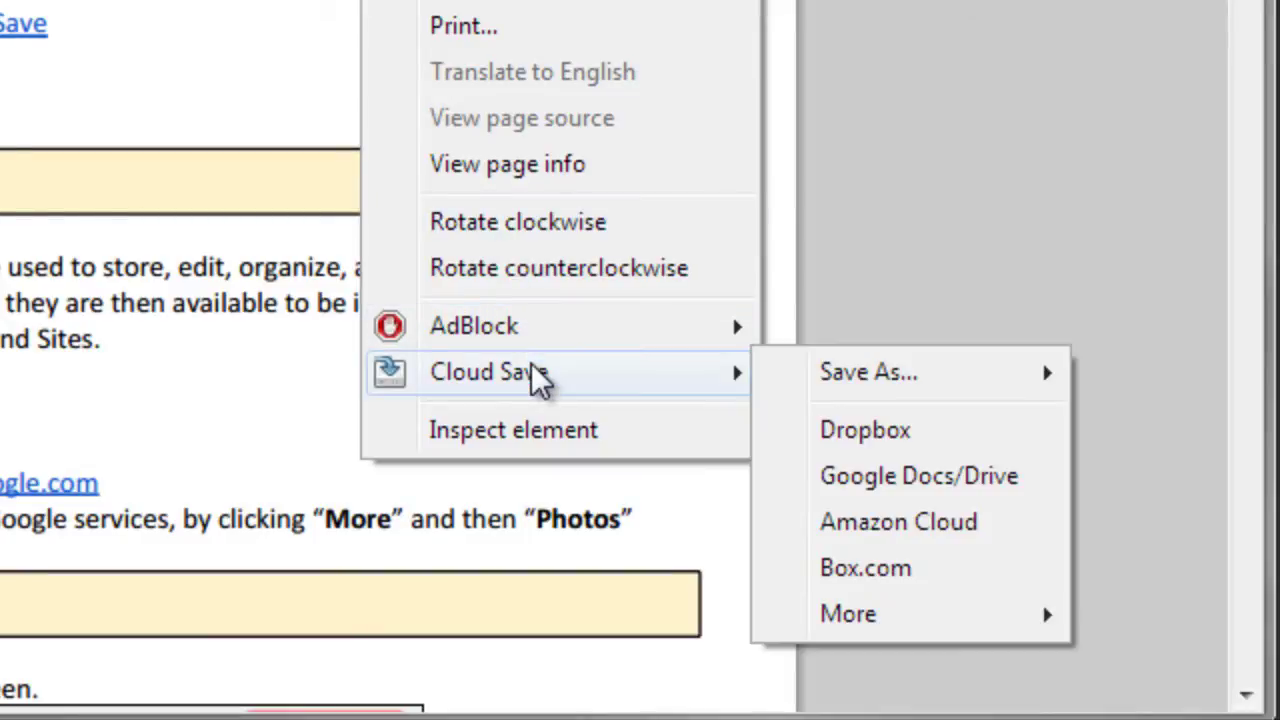
{"action": "left_click", "coordinate": [905, 479]}
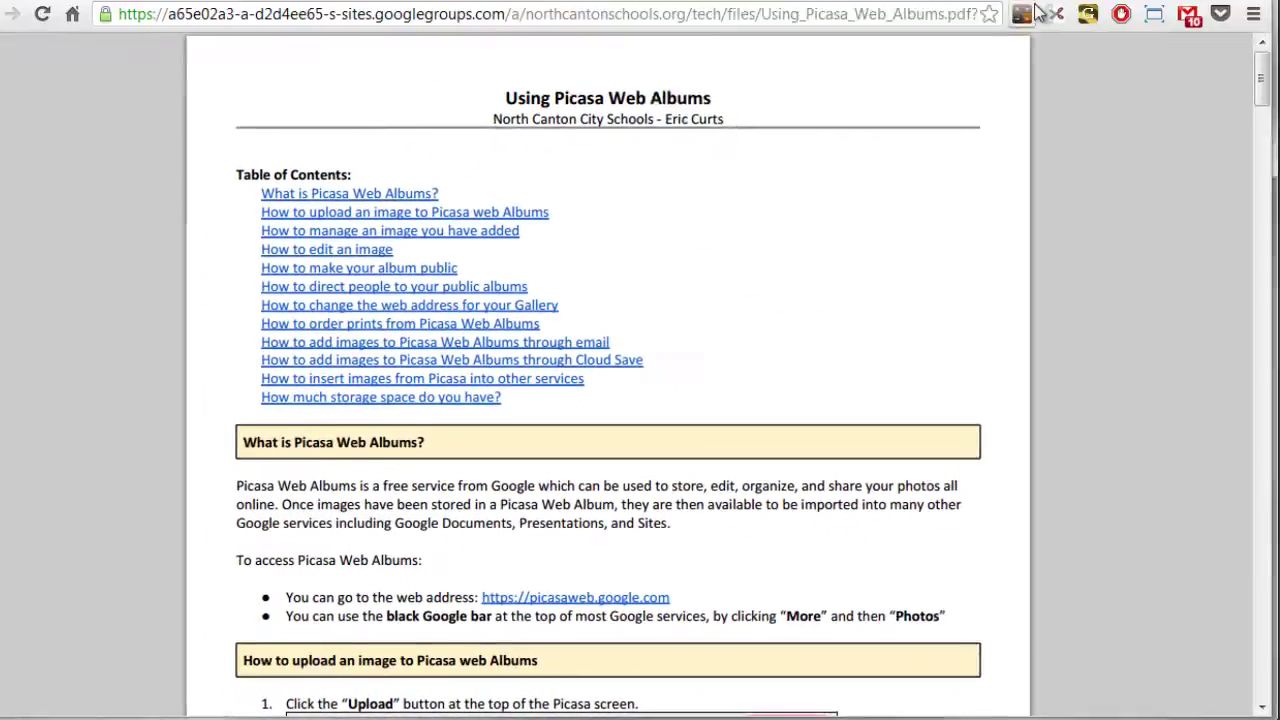
Step: Confirm Using_Picasa_Web_Albums.pdf is in My Drive, then return to the Anonymous_Computer_1.png tab
{"action": "left_click", "coordinate": [1030, 0]}
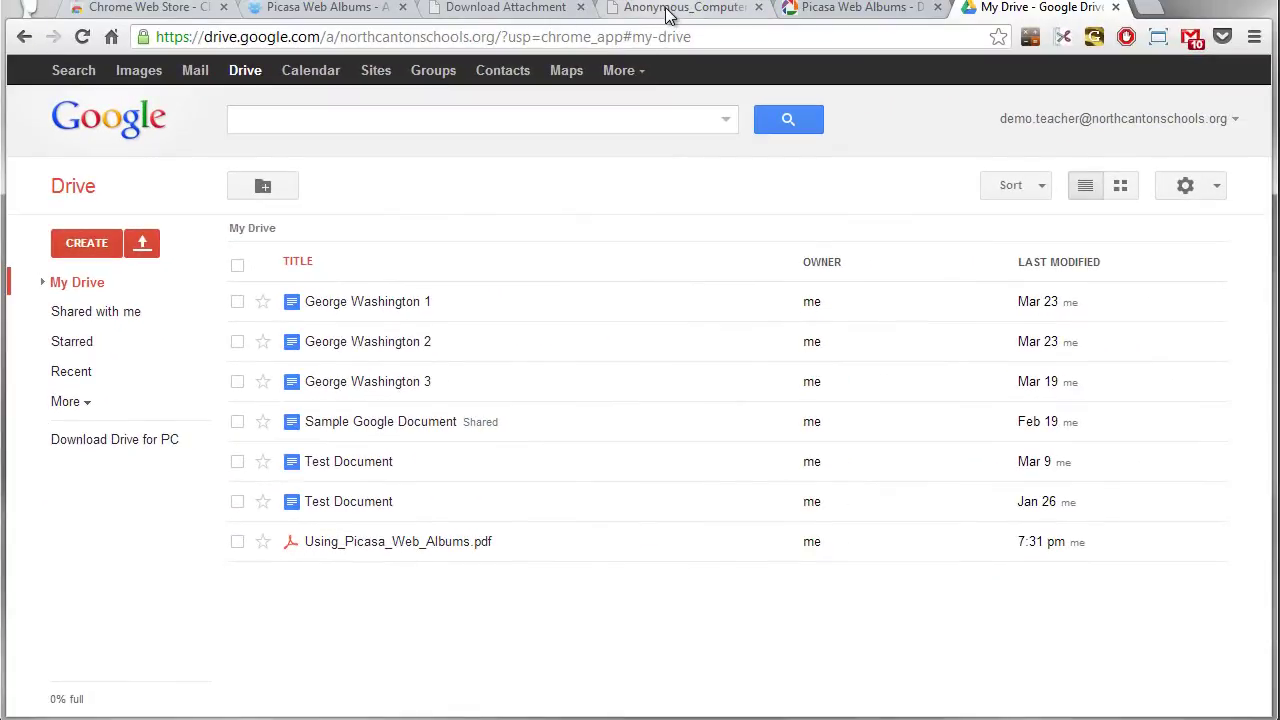
{"action": "left_click", "coordinate": [668, 10]}
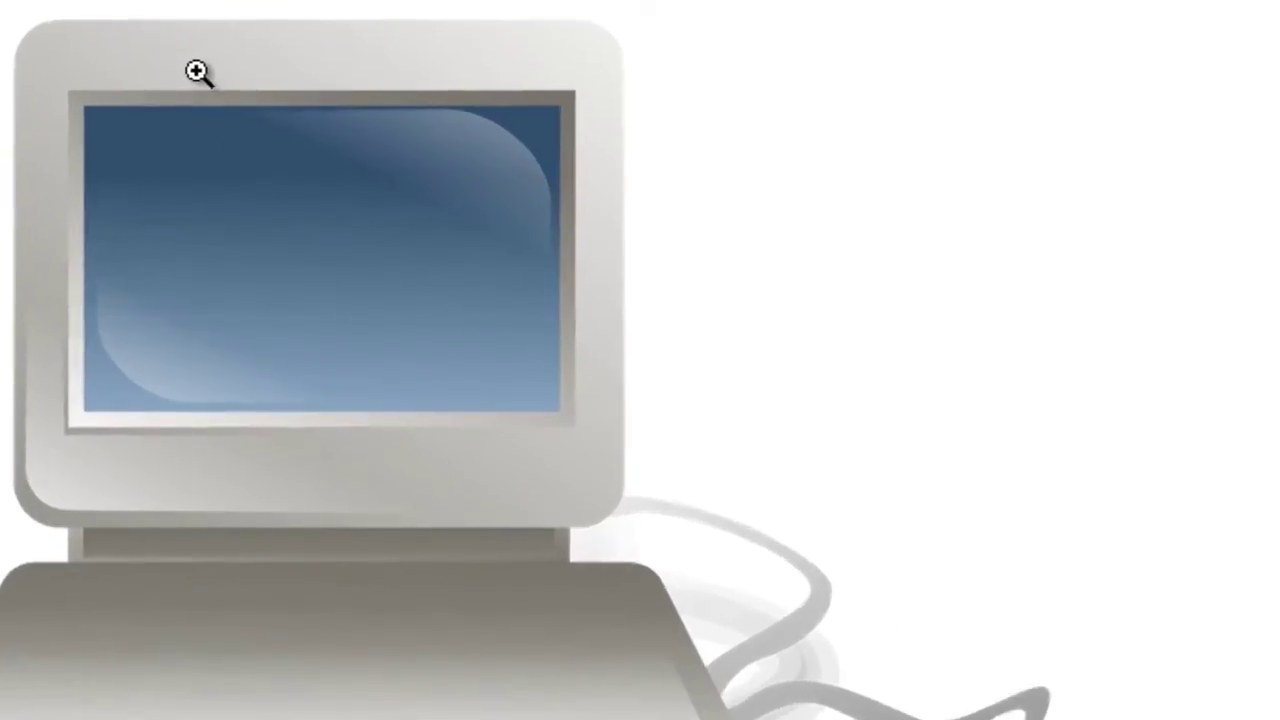
Step: Save Anonymous_Computer_1.png to Picasa through the Cloud Save right-click menu
{"action": "right_click", "coordinate": [197, 72]}
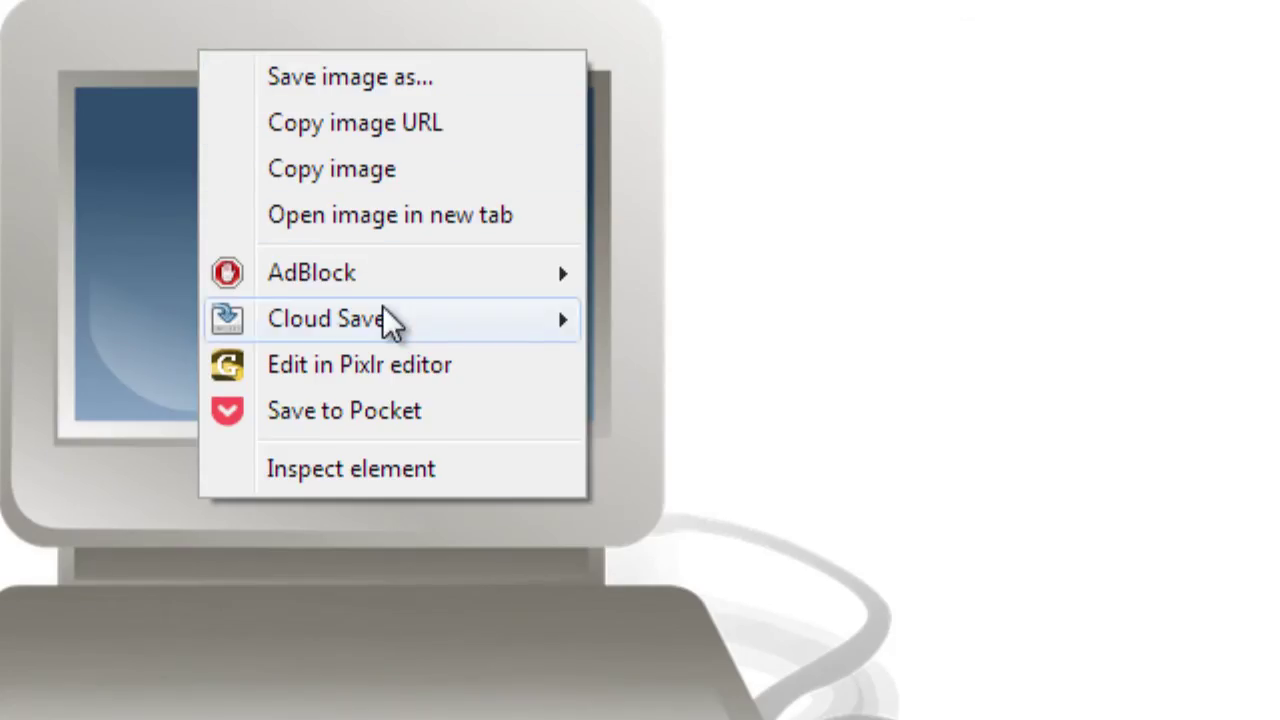
{"action": "mouse_move", "coordinate": [384, 308]}
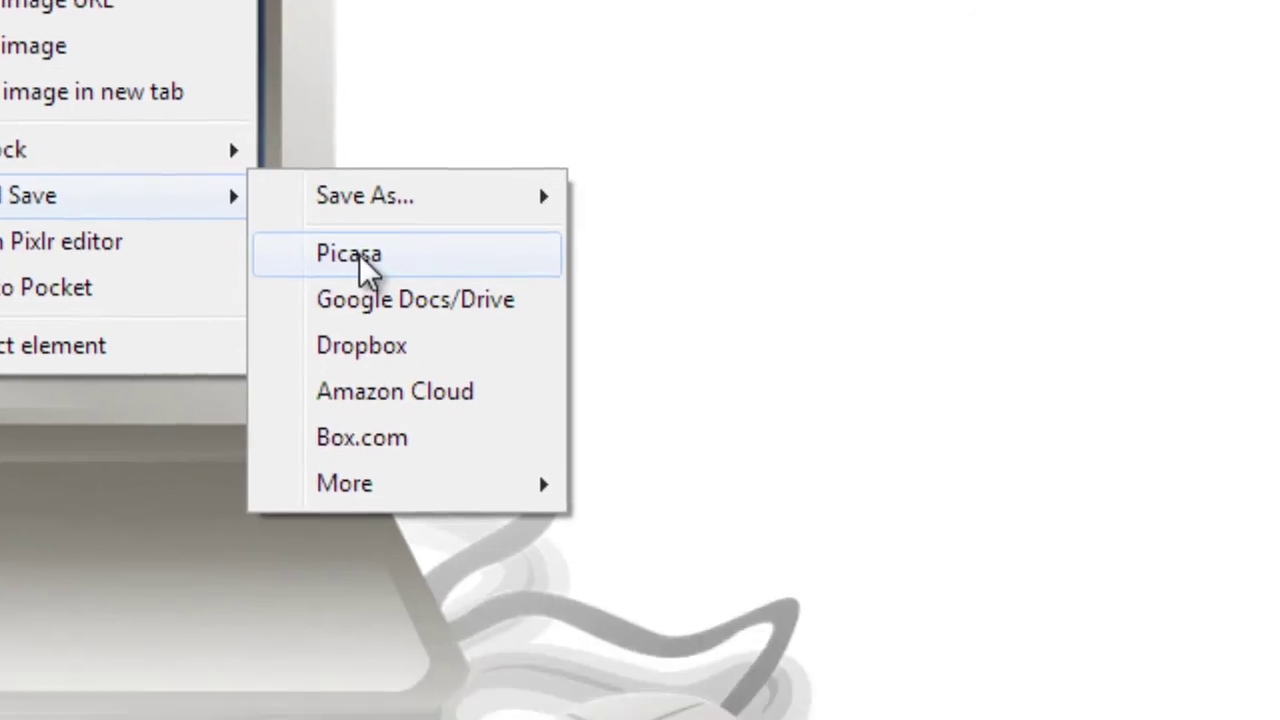
{"action": "left_click", "coordinate": [689, 380]}
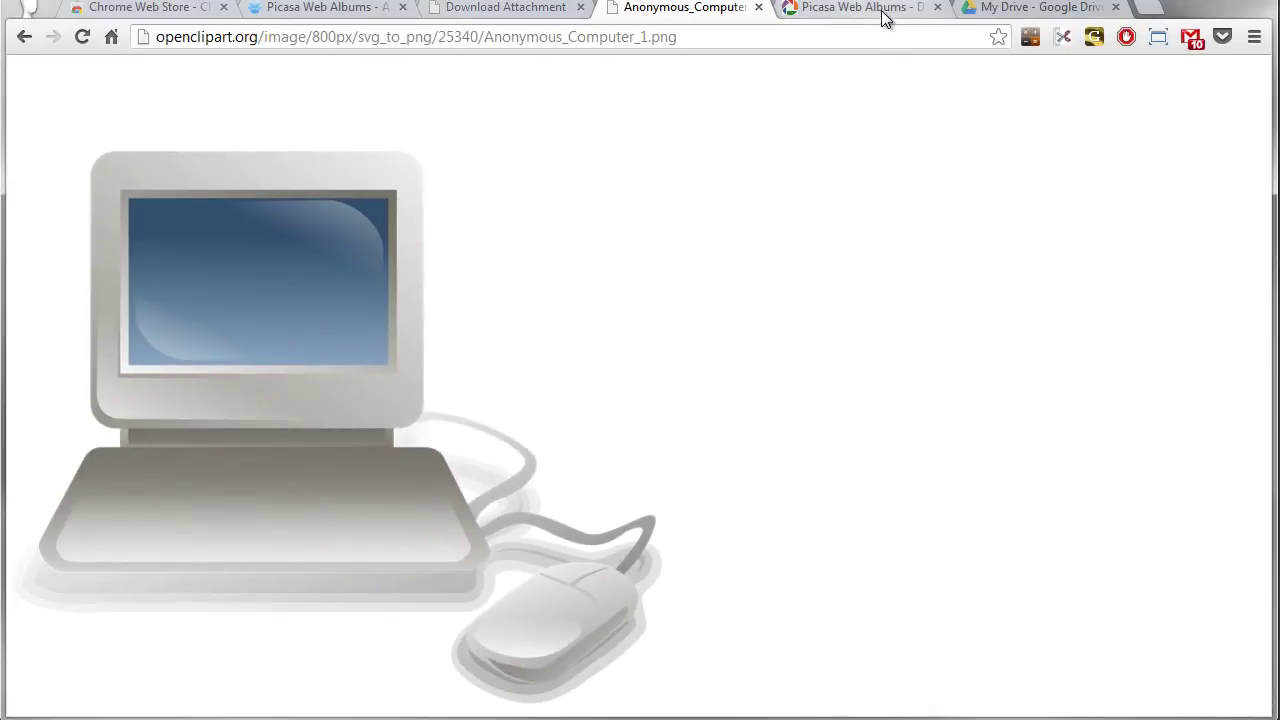
Step: Reload Picasa Web Albums and open the new computer photo in the cloudsave album
{"action": "left_click", "coordinate": [884, 10]}
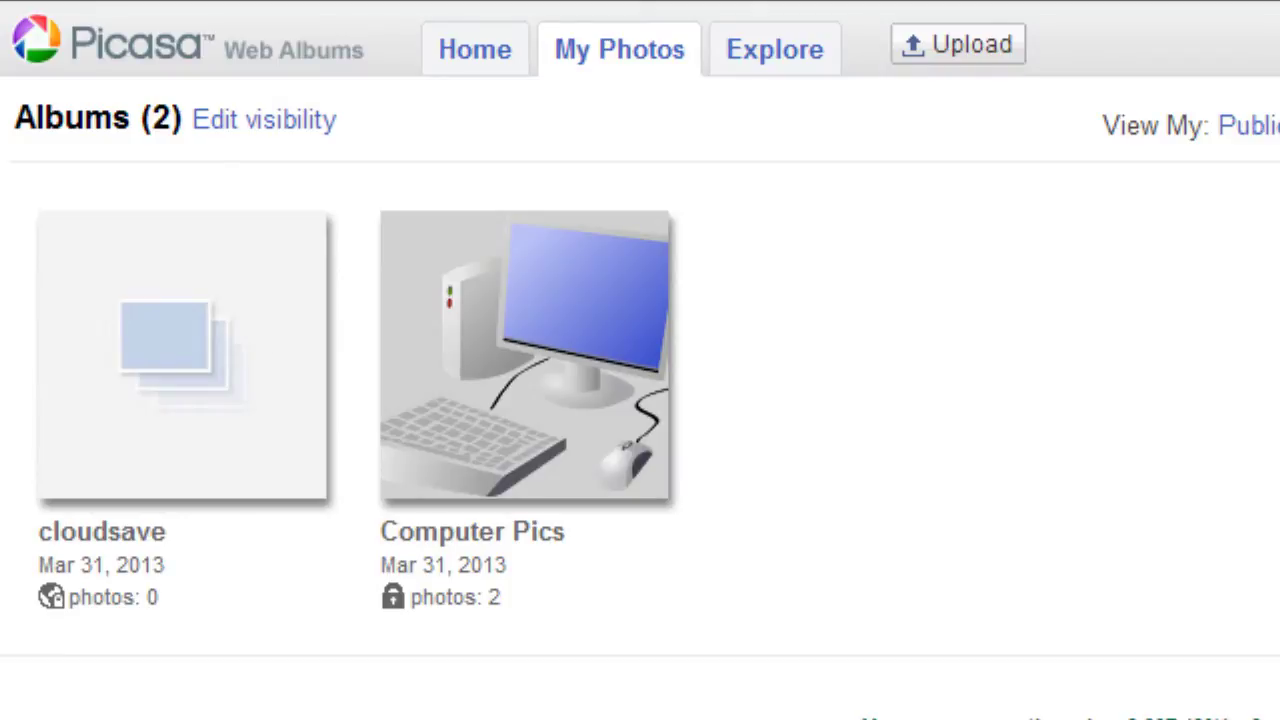
{"action": "key", "text": "F5"}
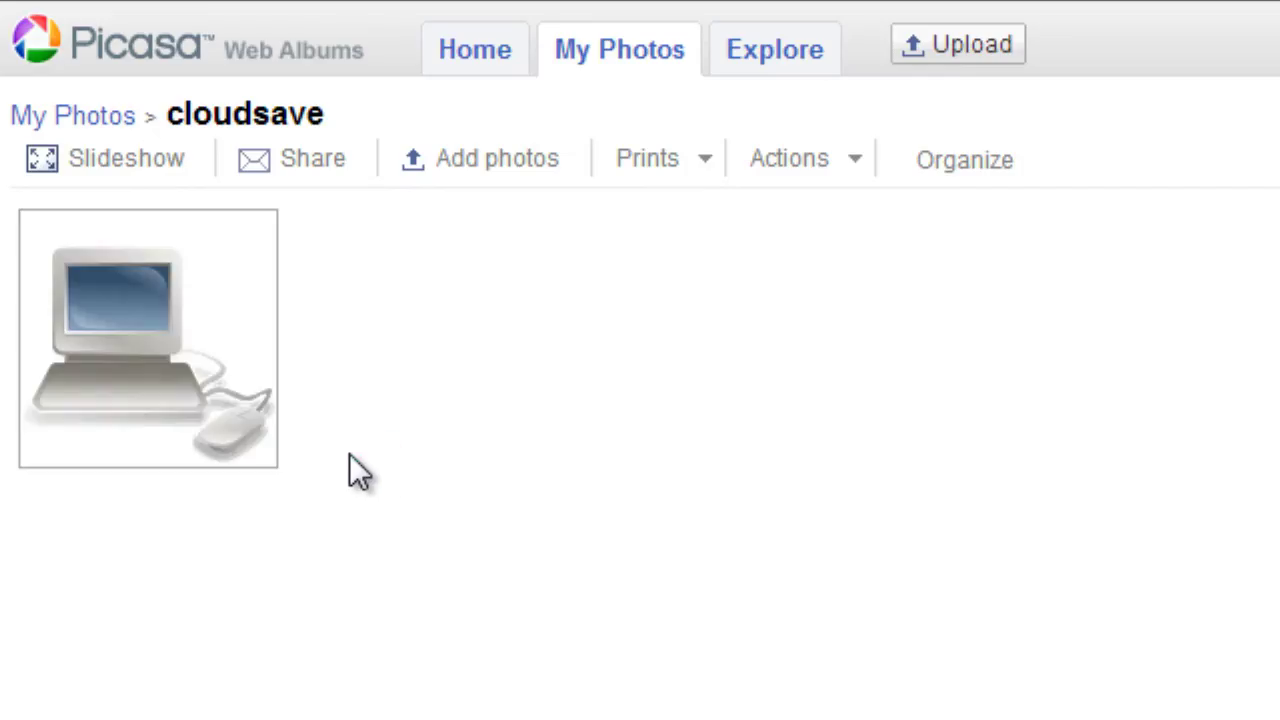
{"action": "left_click", "coordinate": [163, 373]}
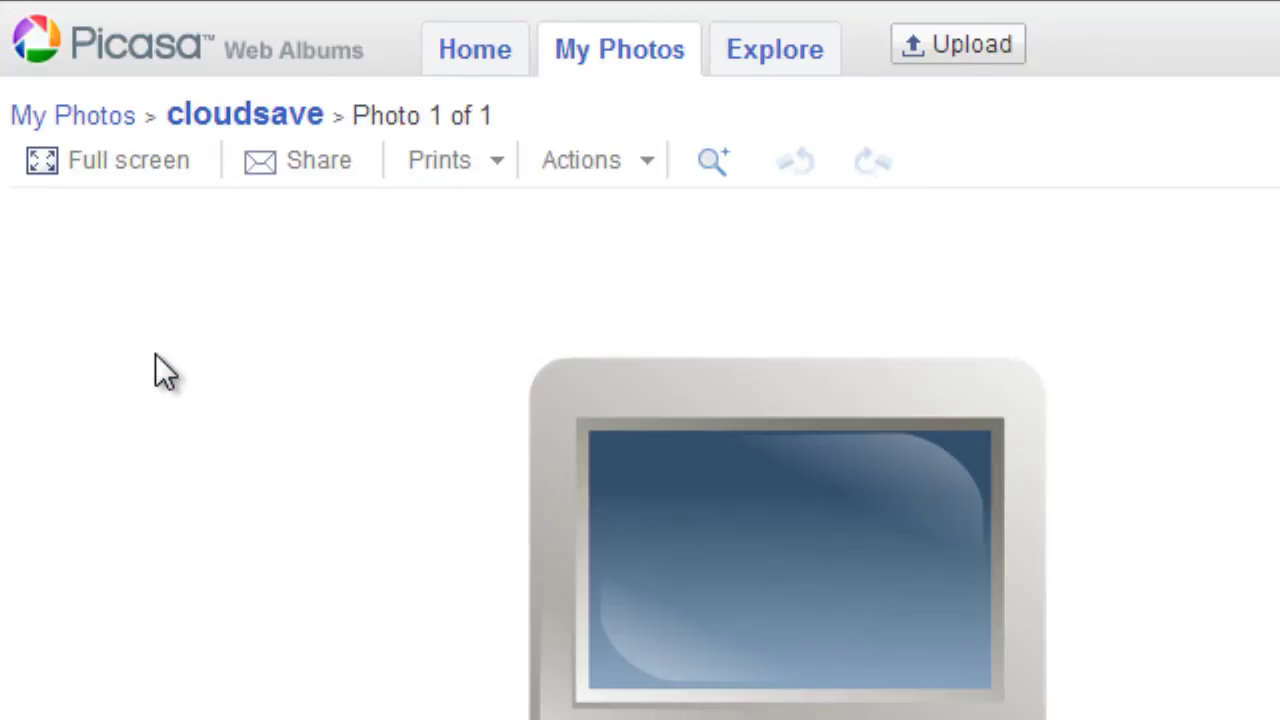
Step: Move the photo from cloudsave into the existing Computer Pics album
{"action": "left_click", "coordinate": [645, 165]}
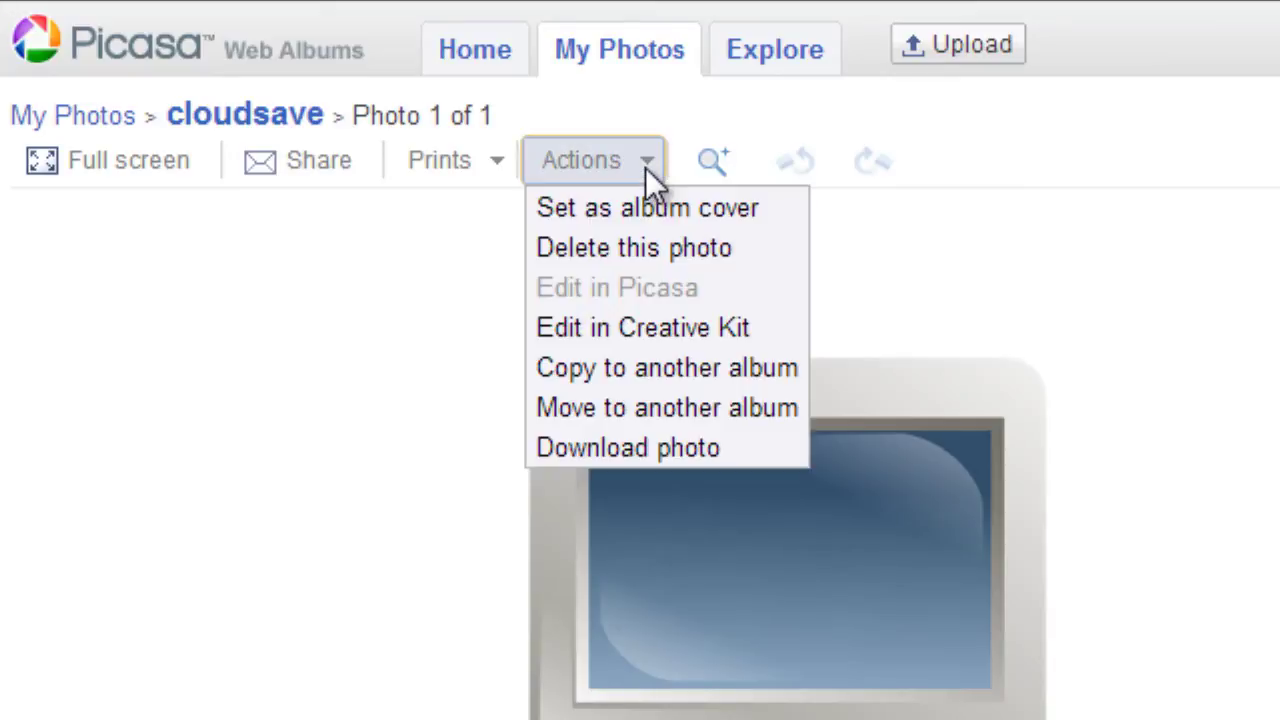
{"action": "left_click", "coordinate": [716, 402]}
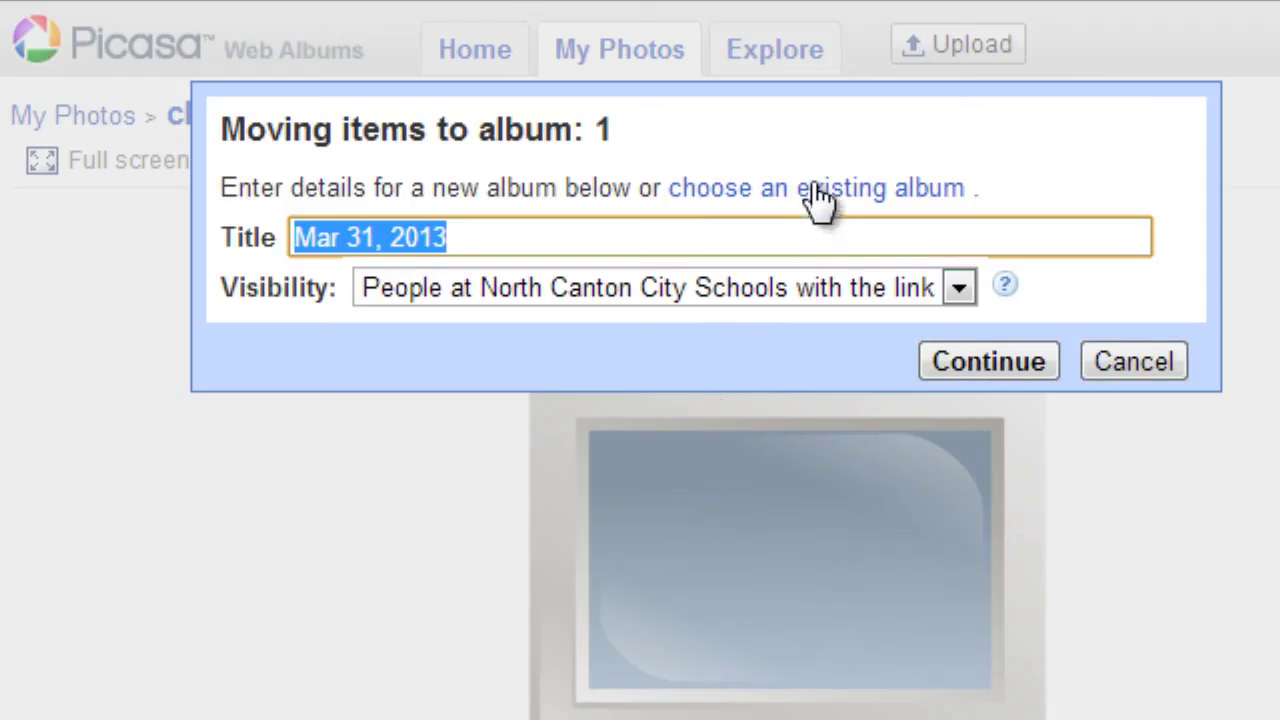
{"action": "left_click", "coordinate": [815, 195]}
{"action": "left_click", "coordinate": [386, 350]}
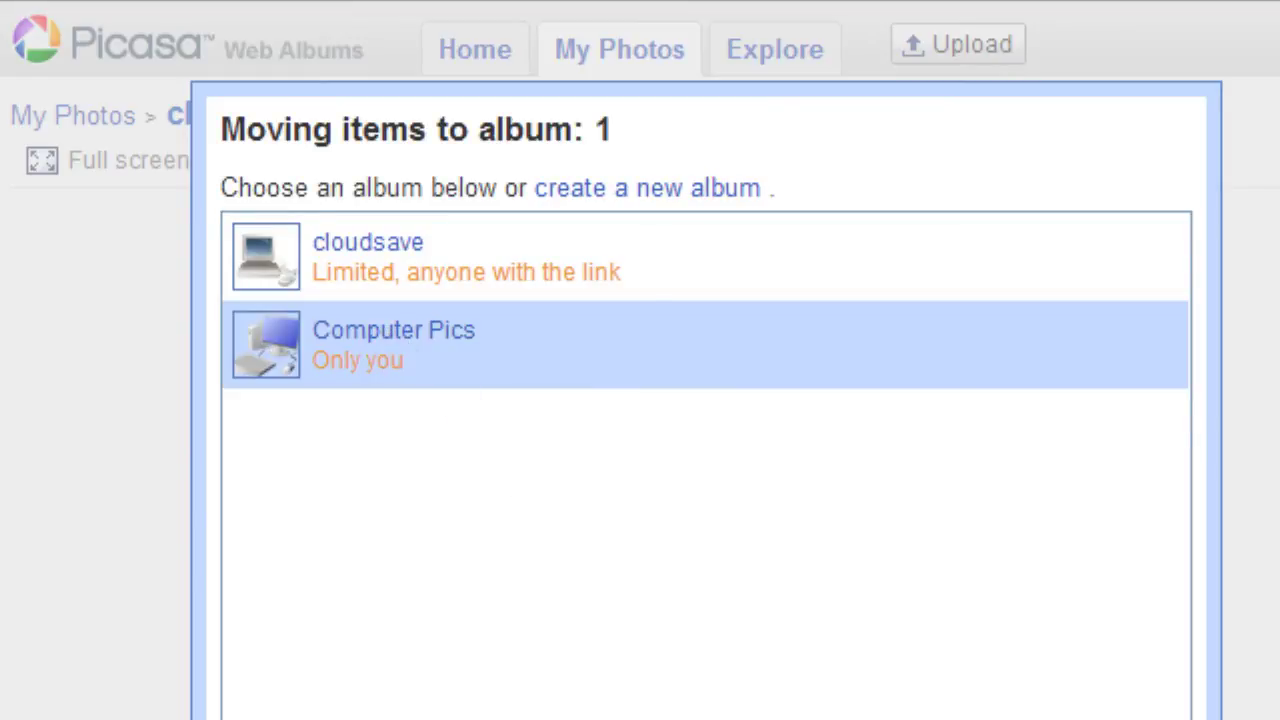
{"action": "key", "text": "Return"}
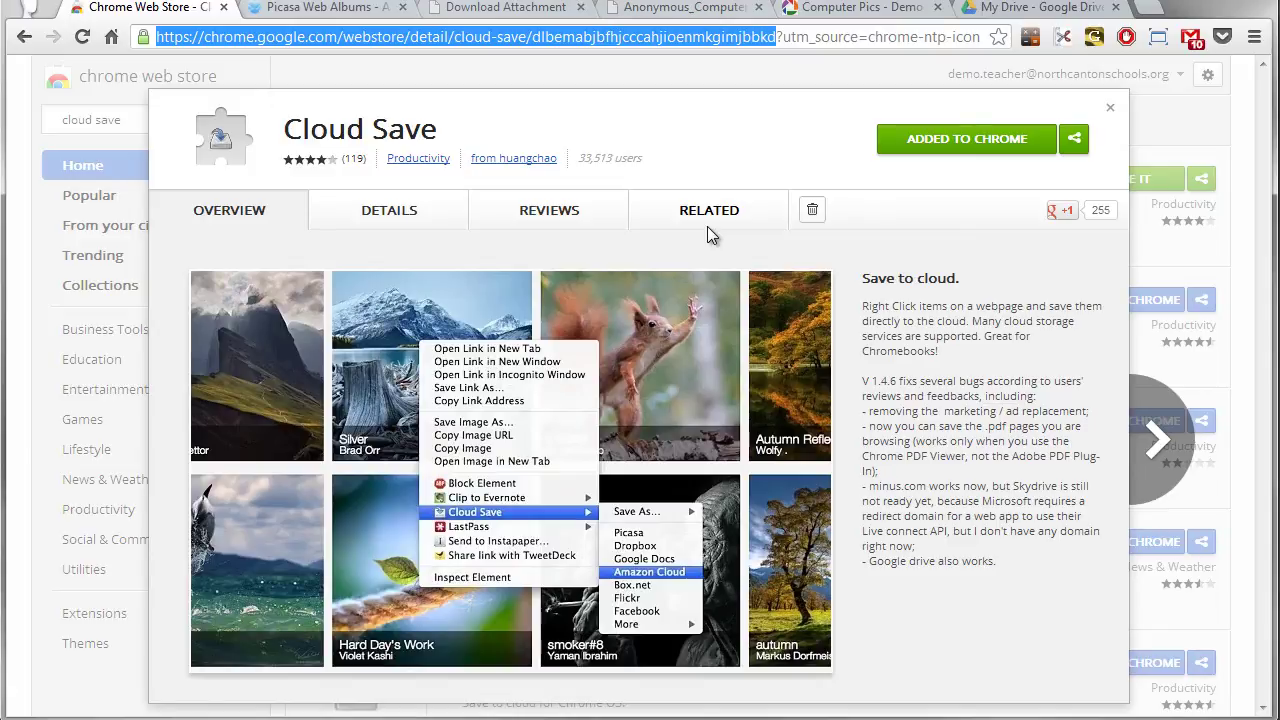
{"action": "left_click", "coordinate": [738, 137]}
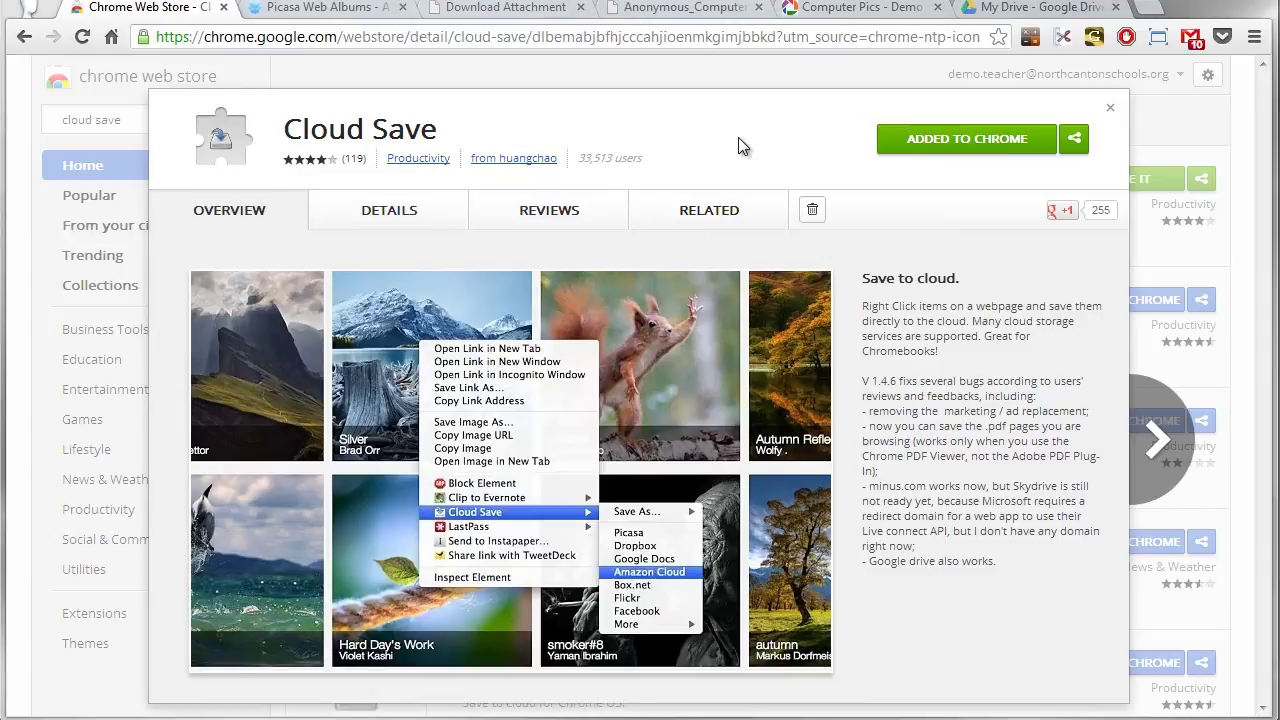